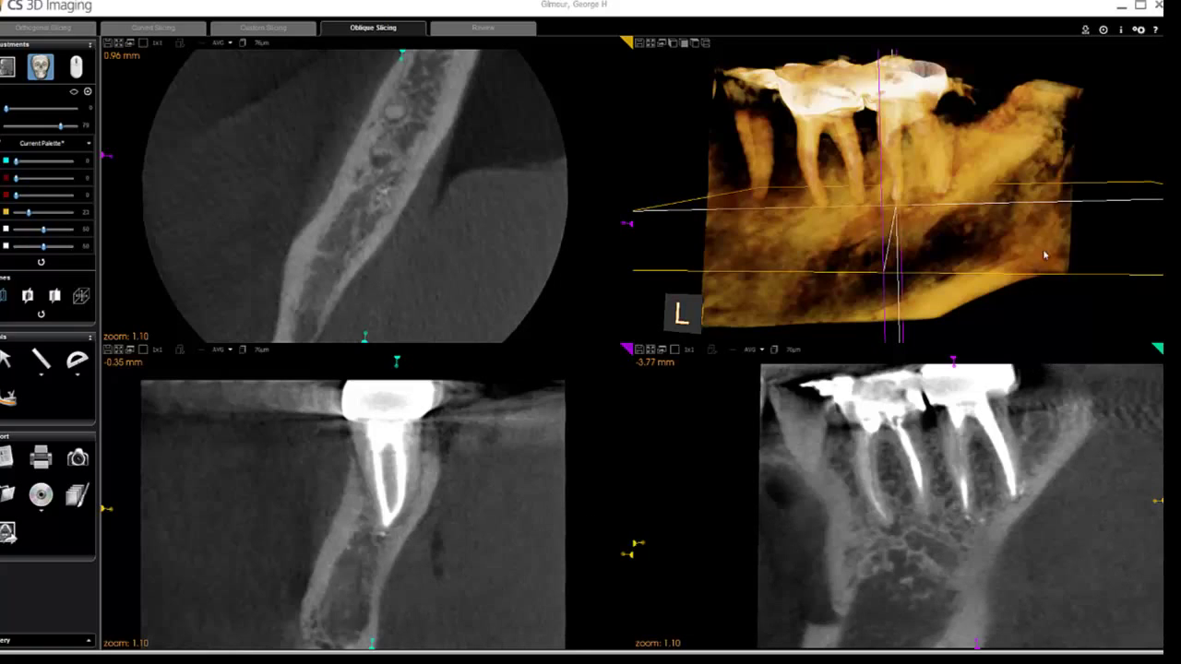
Rotate the molar volume render to another side and shift the lengthwise oblique slice to -3.96 mm
mouse_move(977, 212)
left_mouse_down()
mouse_move(964, 212)
mouse_move(1012, 214)
mouse_move(958, 234)
mouse_move(959, 221)
mouse_move(975, 224)
left_mouse_up()
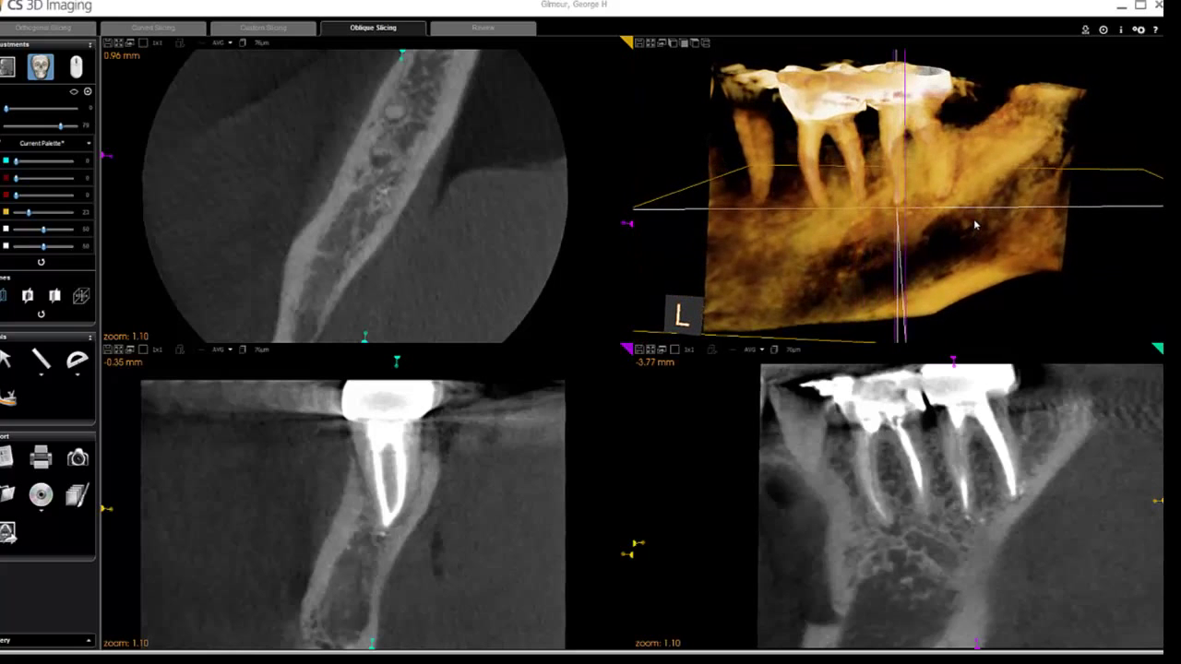
left_click_drag(970, 231, 924, 244)
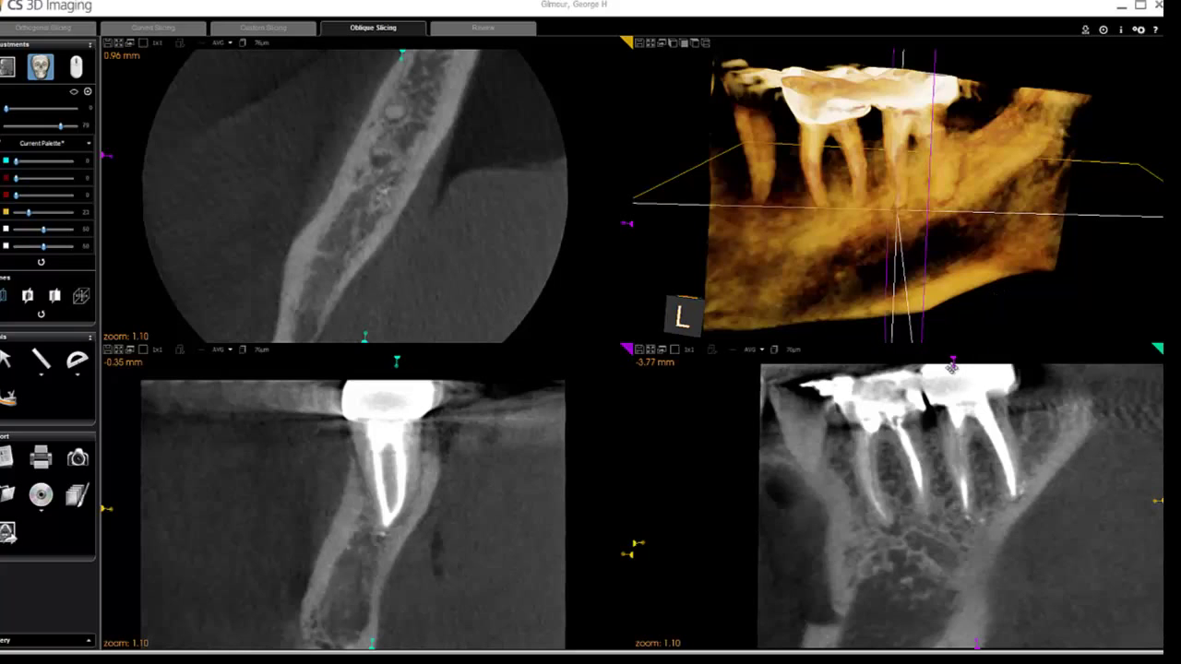
left_click_drag(954, 367, 952, 369)
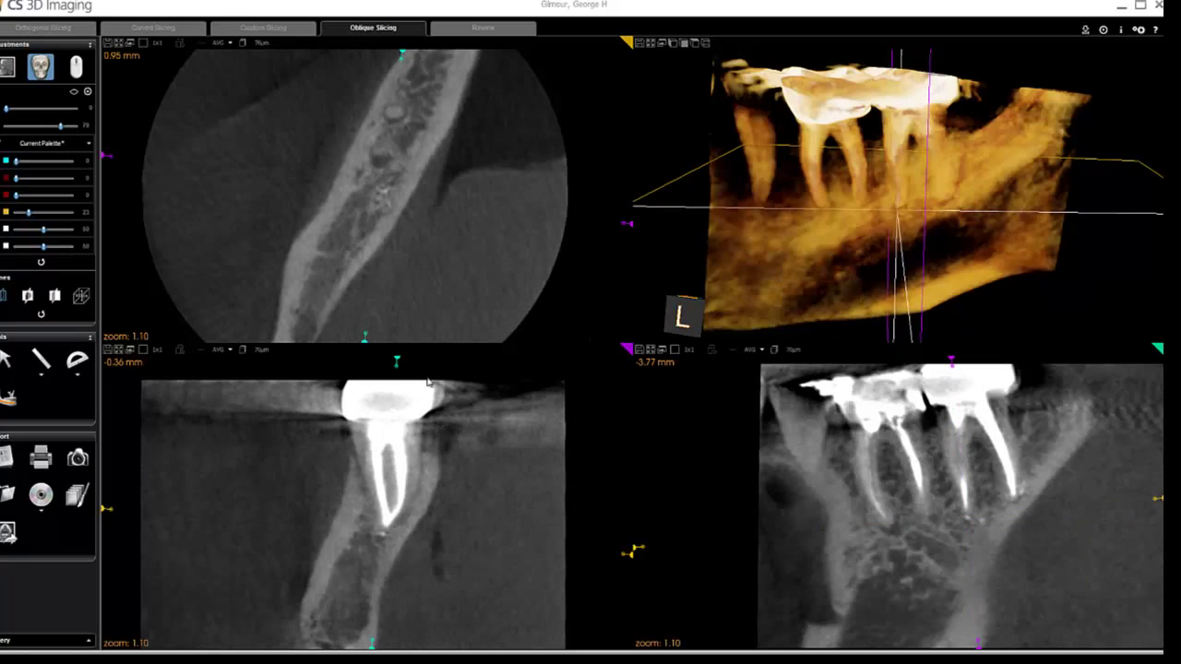
left_click_drag(396, 359, 398, 359)
left_click_drag(927, 225, 923, 199)
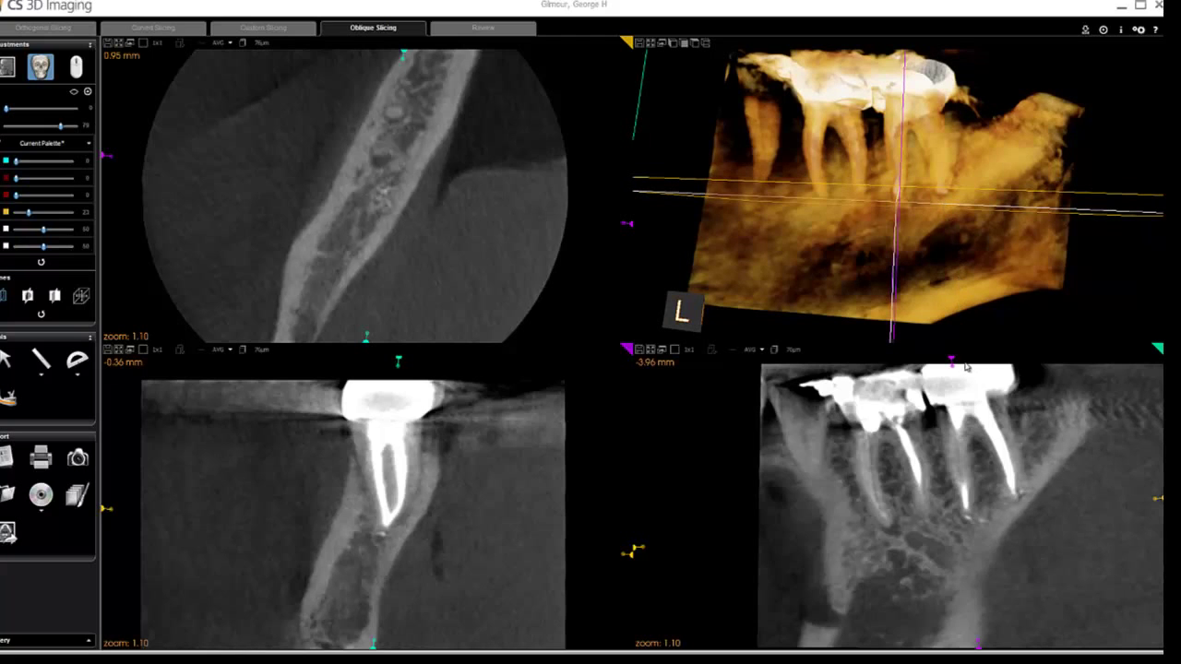
scroll(354, 512, "down", 3)
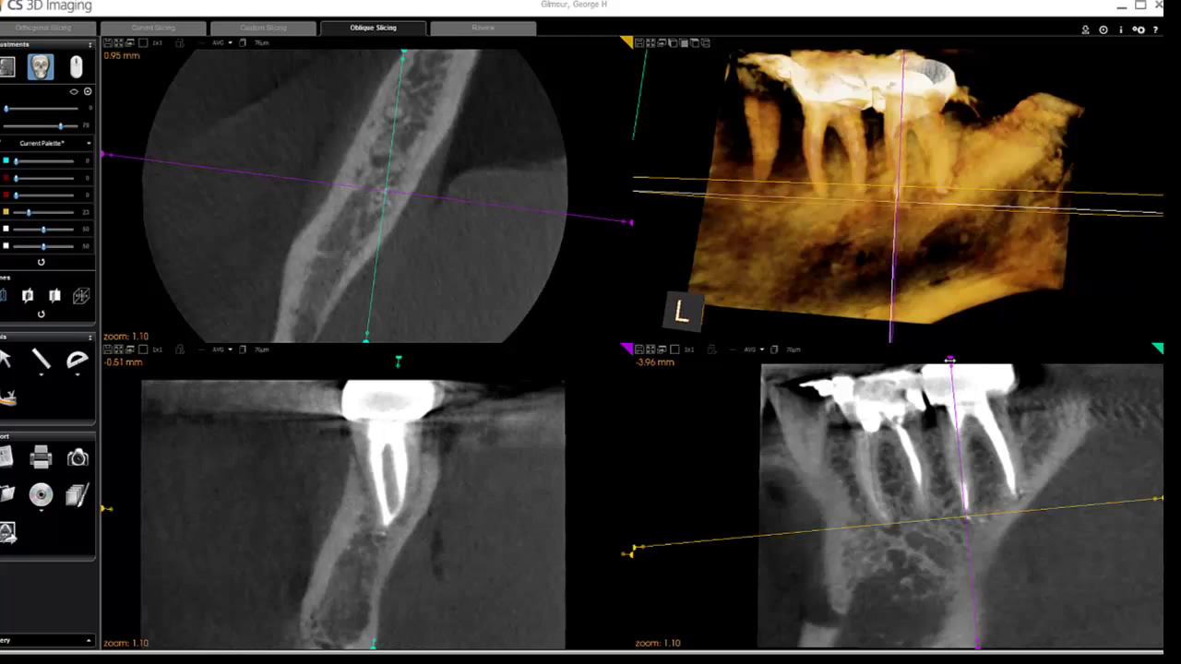
scroll(353, 512, "up", 10)
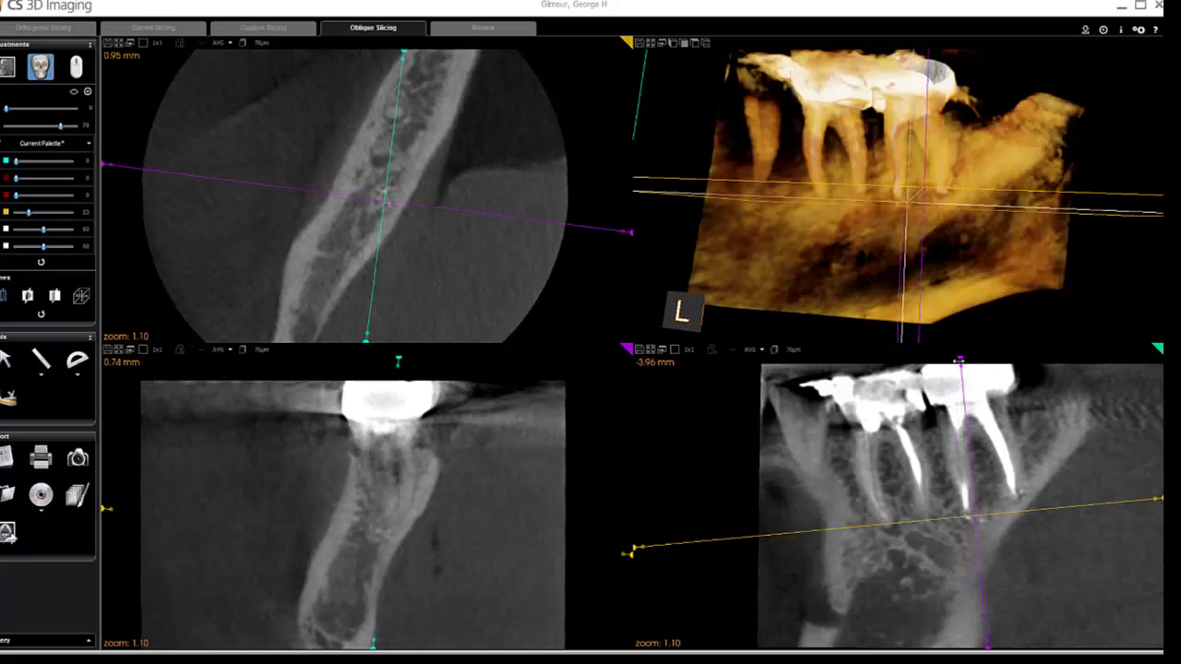
left_click_drag(956, 365, 952, 366)
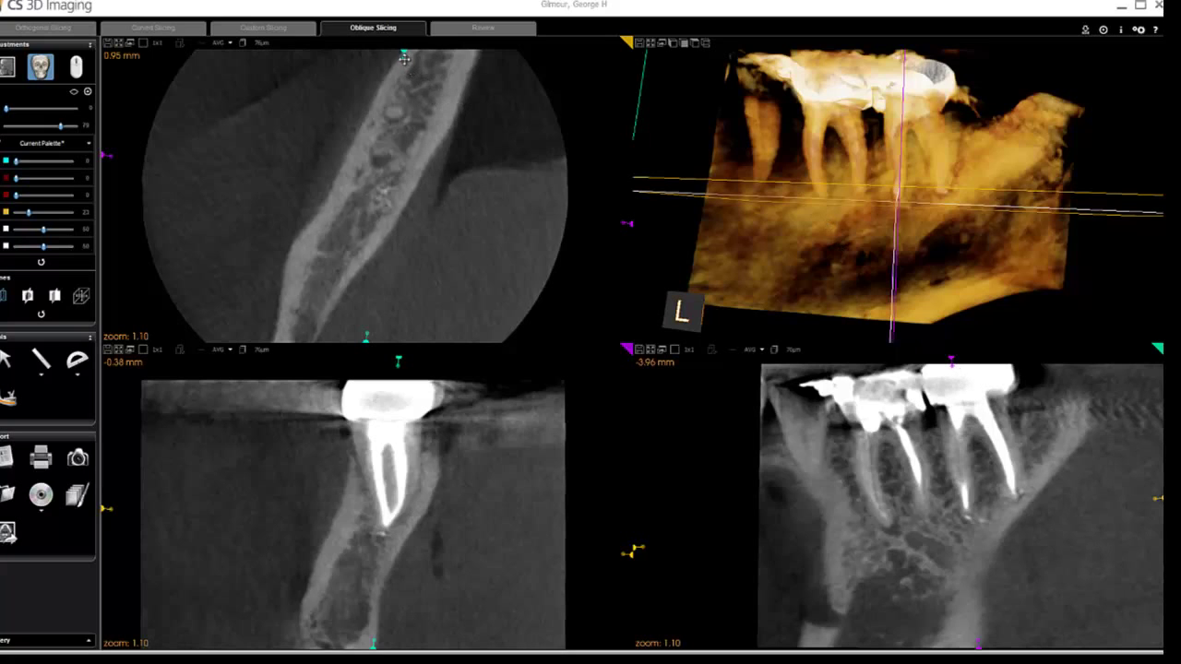
Rotate the cyan slicing line in the transverse view so the lengthwise slice sits at -3.95 mm across the roots
left_click_drag(406, 57, 408, 13)
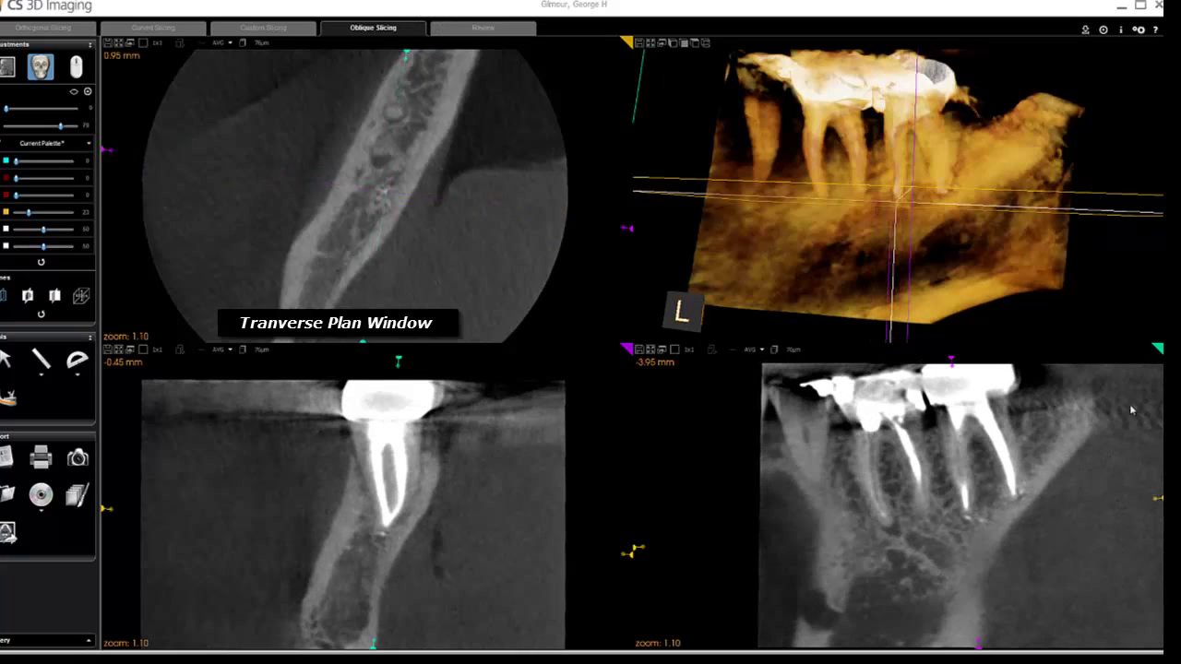
Tilt the yellow axial line along the root, placing the transverse slice at 0.40 mm
mouse_move(1160, 496)
left_mouse_down()
mouse_move(1135, 465)
mouse_move(1148, 391)
mouse_move(1152, 494)
left_mouse_up()
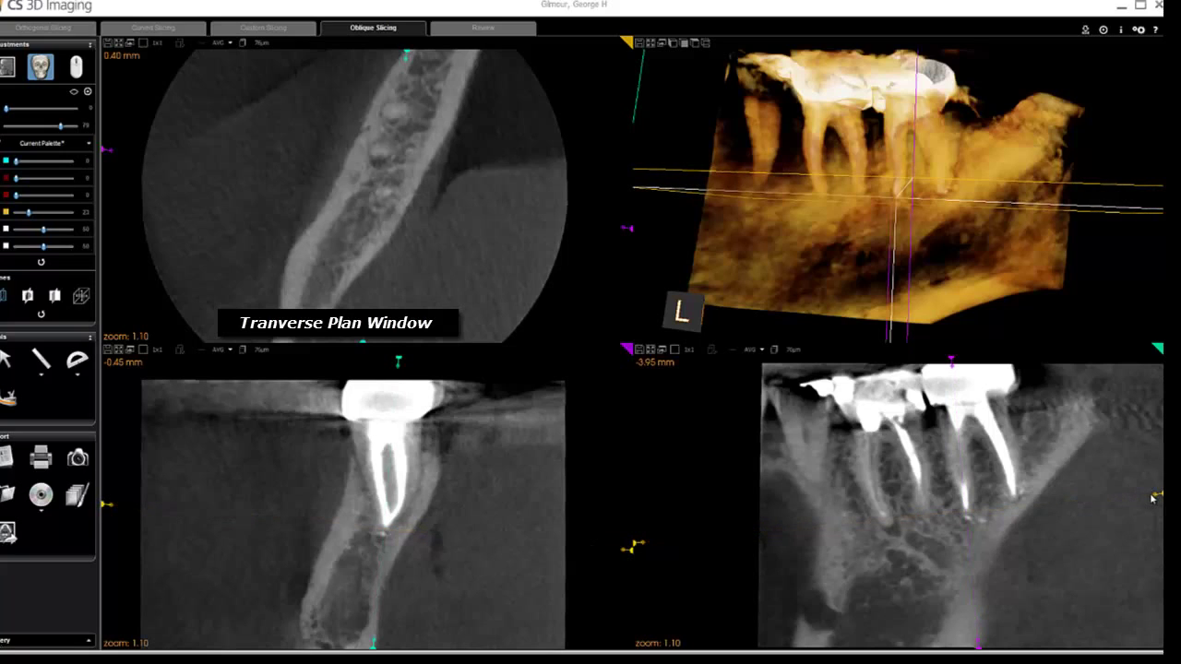
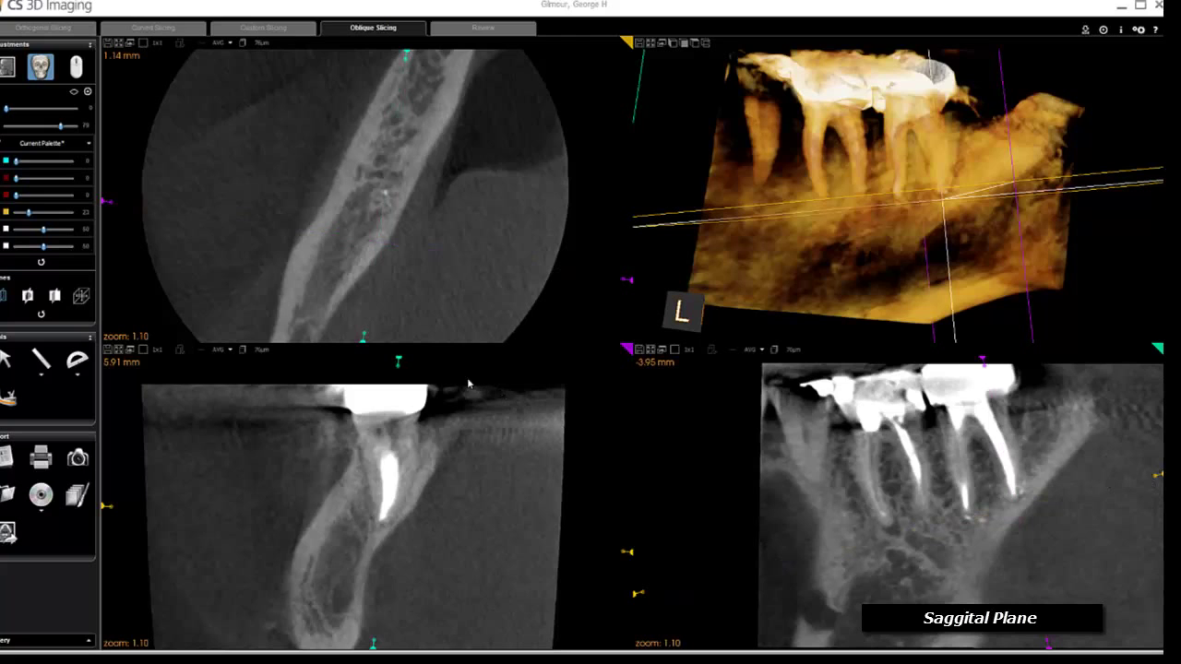
Angle the cyan oblique line in the axial view through one filled root (slice 0.36 mm, sagittal -7.13 mm)
left_click_drag(400, 364, 405, 371)
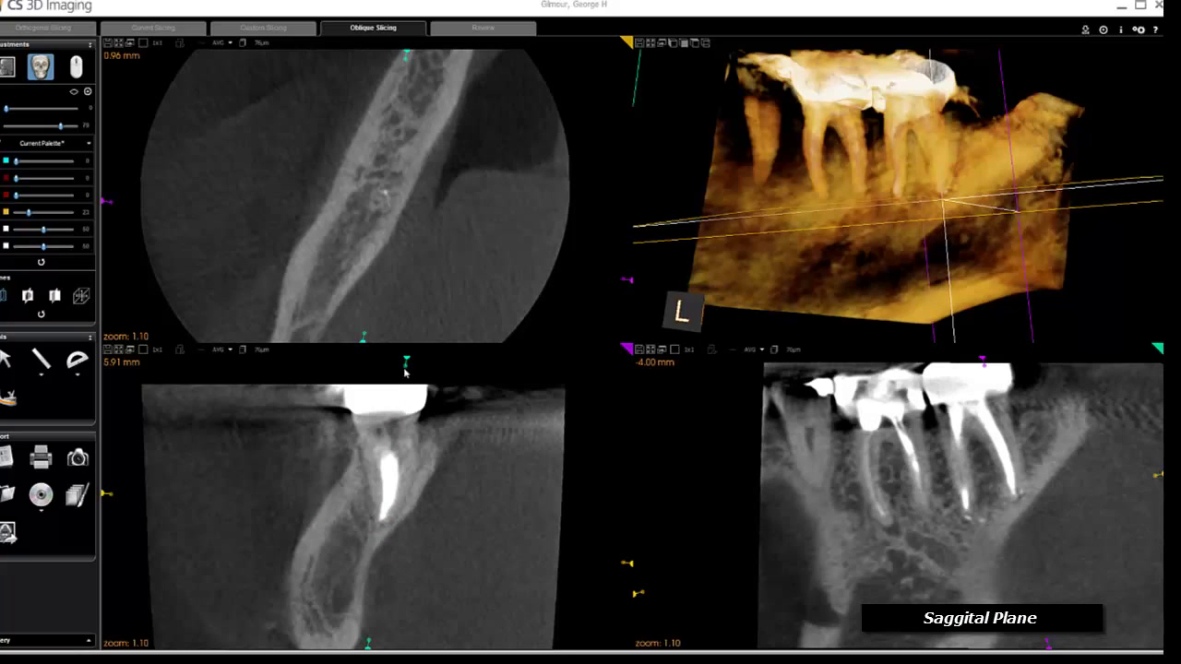
left_click_drag(405, 371, 490, 179)
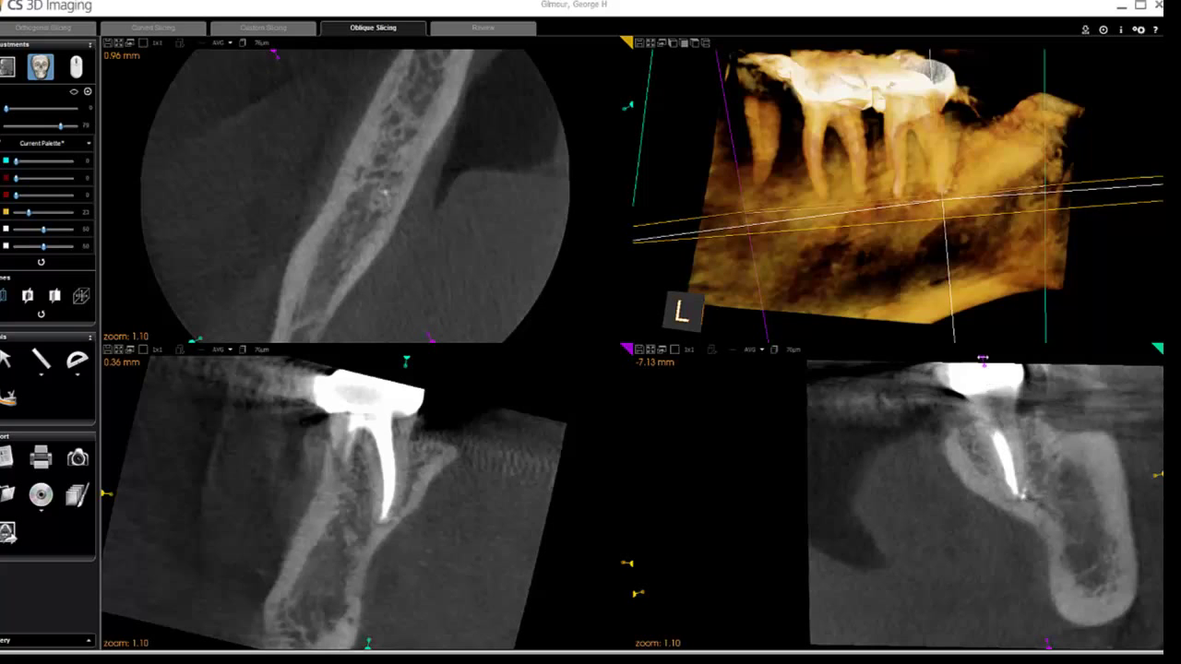
Move the cross-section to -11.48 mm through both filled roots, sagittal -4.21 mm, and turn the 3-D volume
mouse_move(984, 359)
left_click_drag(984, 358, 986, 358)
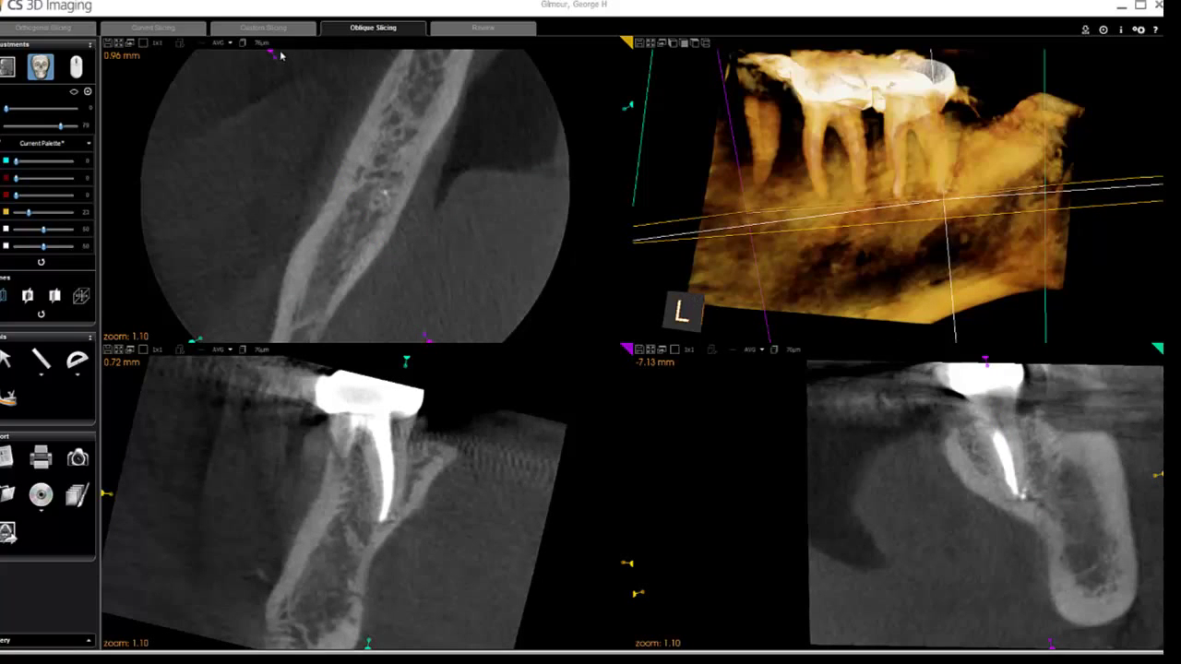
mouse_move(275, 55)
left_mouse_down()
mouse_move(366, 48)
mouse_move(411, 63)
mouse_move(474, 98)
mouse_move(483, 138)
mouse_move(482, 208)
mouse_move(341, 397)
mouse_move(231, 384)
mouse_move(210, 369)
mouse_move(160, 276)
mouse_move(151, 185)
left_mouse_up()
mouse_move(974, 247)
left_mouse_down()
mouse_move(1000, 212)
mouse_move(988, 364)
mouse_move(845, 394)
left_mouse_up()
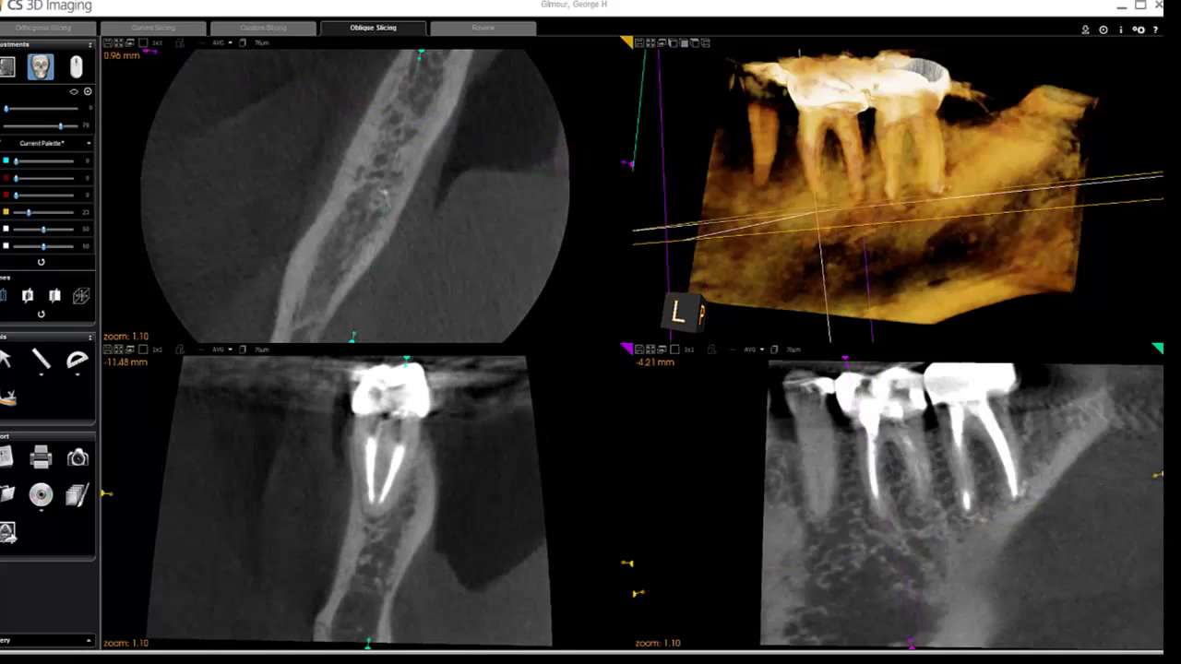
Raise and rotate the yellow axial line to 8.58 mm along the occlusal plane through the filled crowns
left_click_drag(1159, 474, 1158, 447)
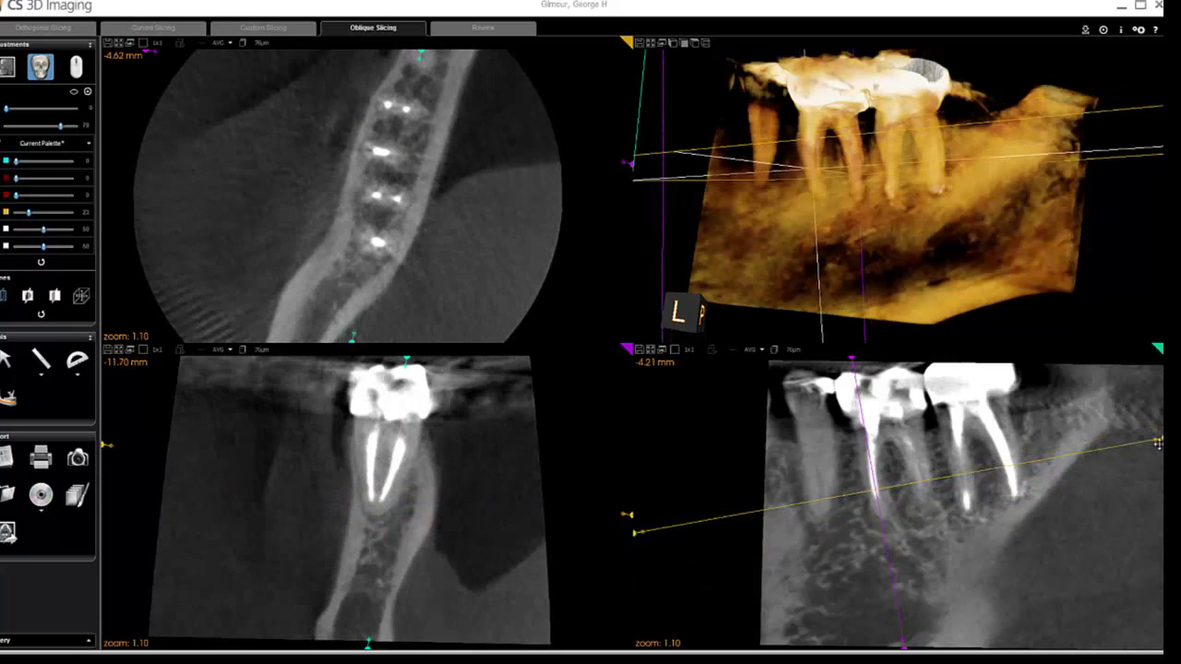
left_click_drag(443, 203, 436, 240)
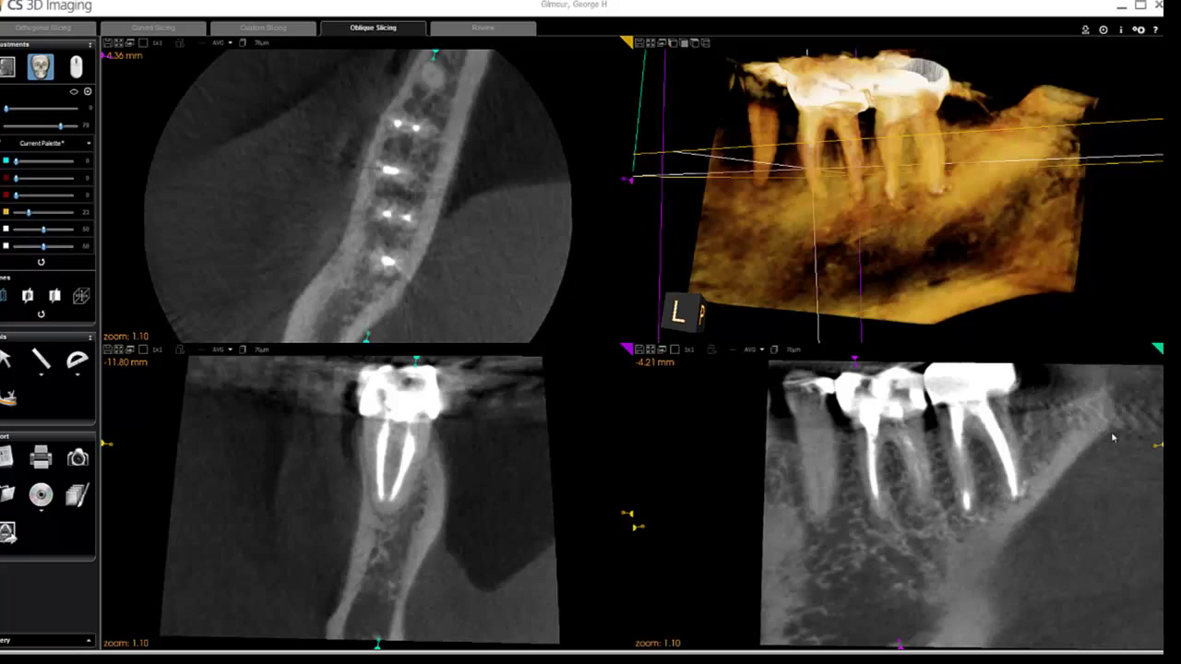
left_click_drag(1157, 444, 1143, 414)
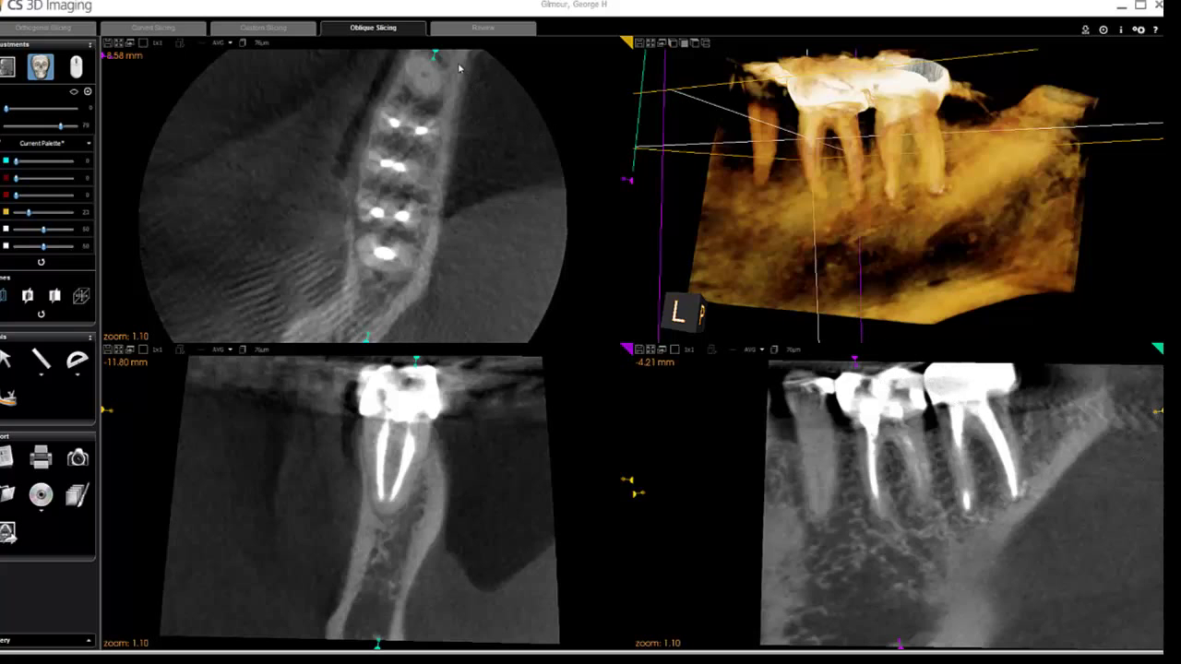
Rotate the magenta slicing axis along a filled root canal, placing the sagittal view at -5.35 mm
left_click_drag(435, 50, 444, 53)
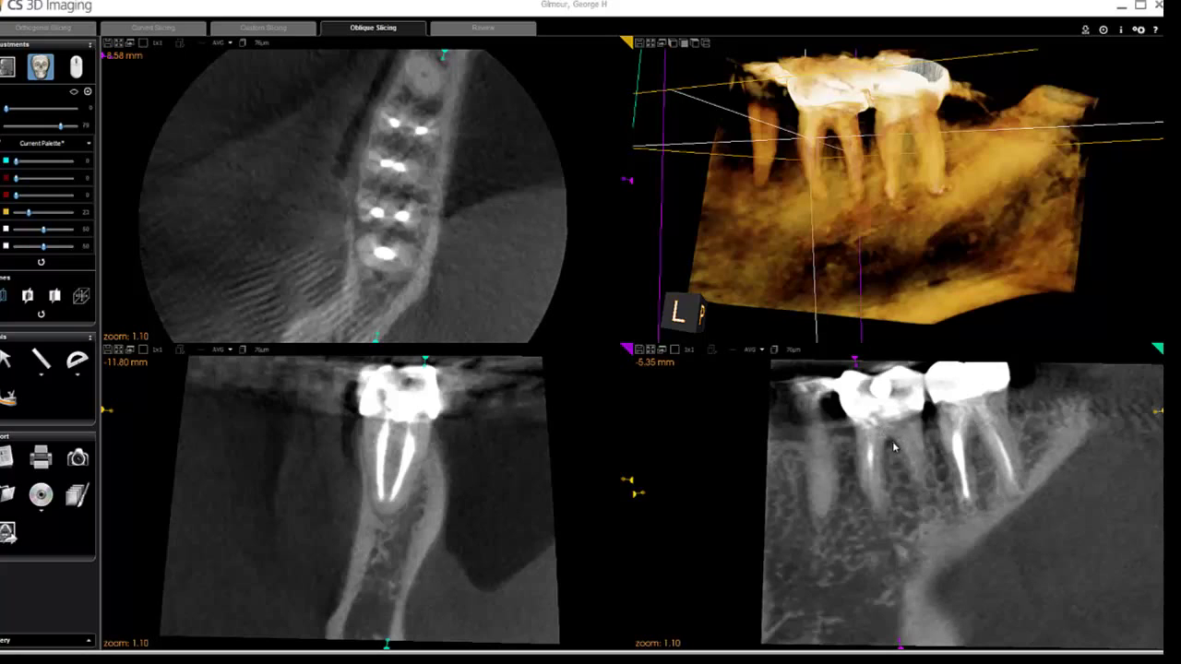
left_click_drag(893, 447, 833, 366)
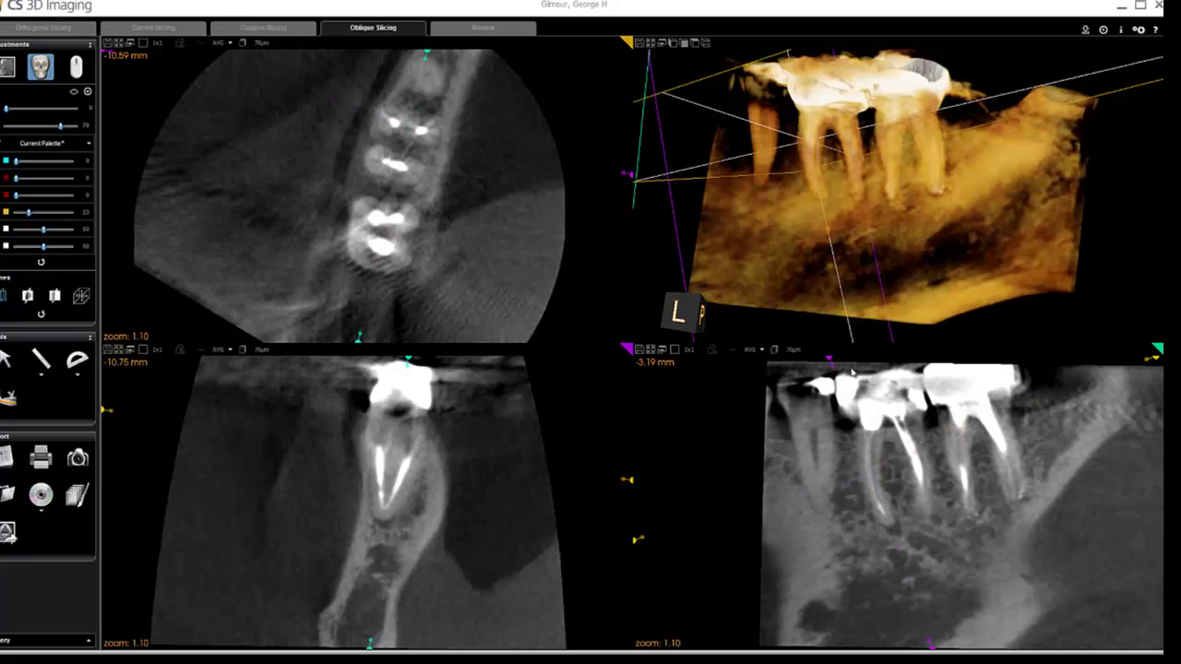
Tilt the yellow axial line across the roots: axial -2.50 mm, cross-section -10.43 mm, sagittal -3.19 mm
left_click_drag(833, 367, 831, 368)
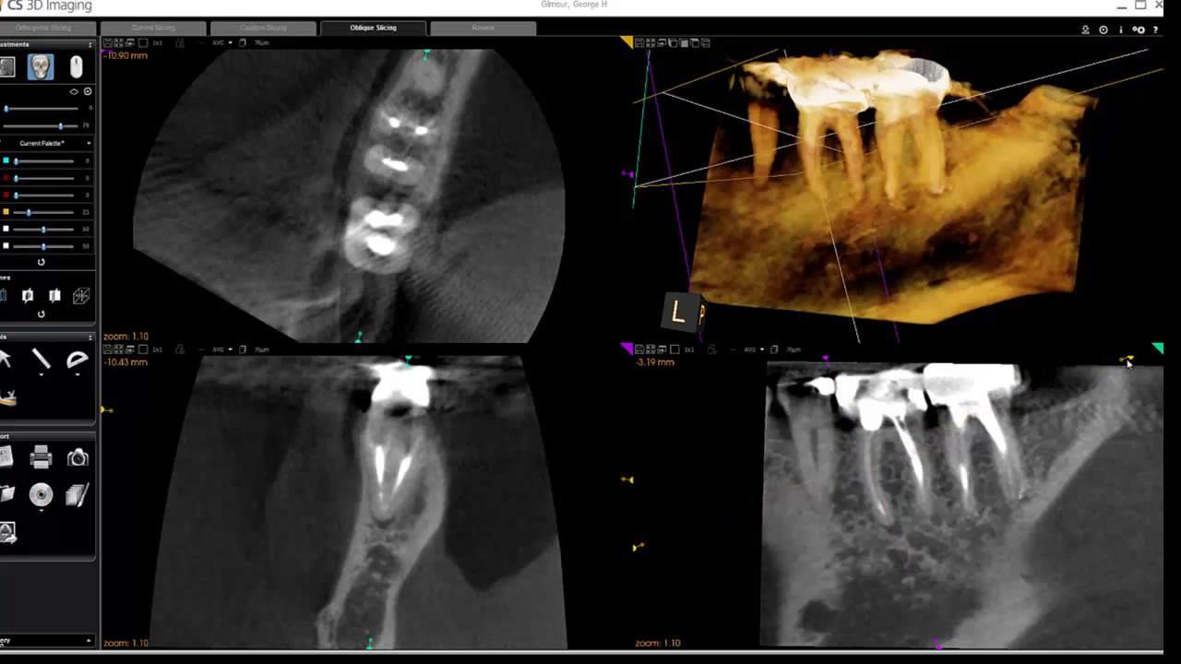
left_click_drag(1127, 358, 1142, 423)
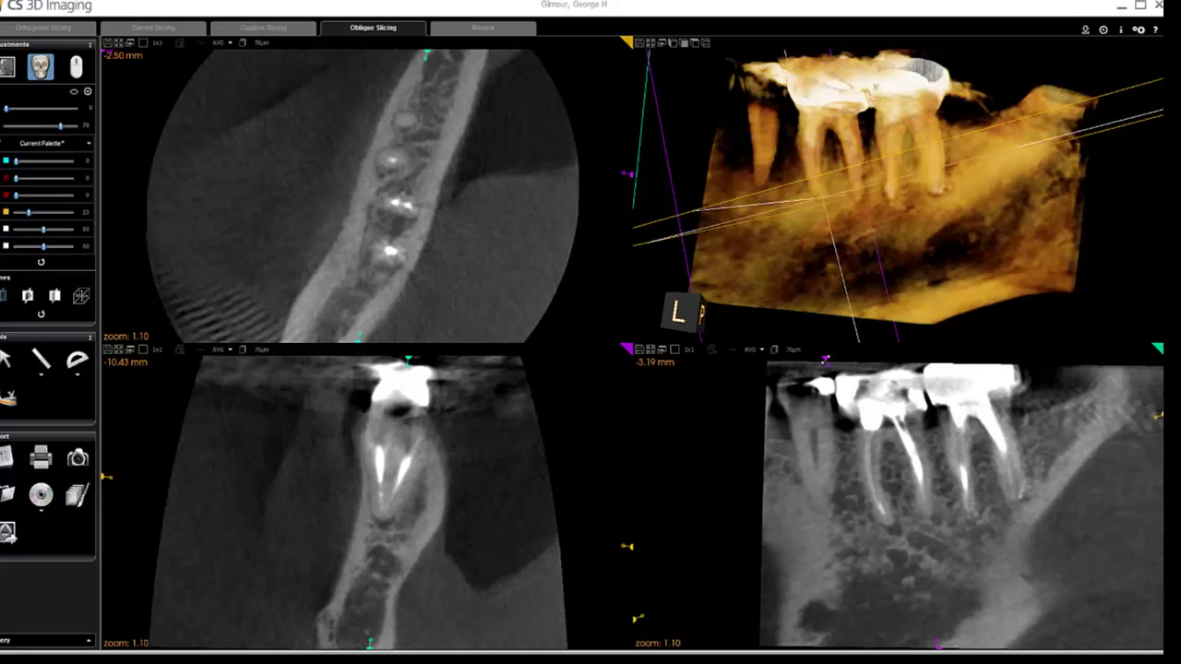
Shift the cyan and magenta reference lines so the cross-section is -10.95 mm and sagittal -2.81 mm
left_click(628, 172)
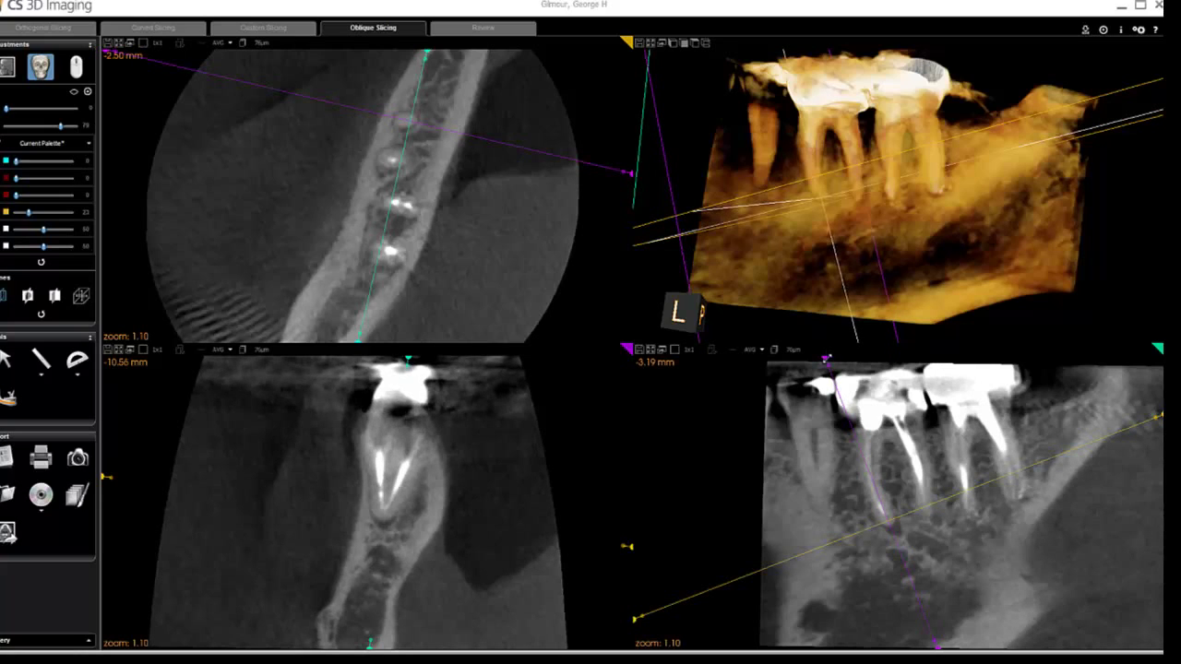
left_click_drag(628, 172, 630, 177)
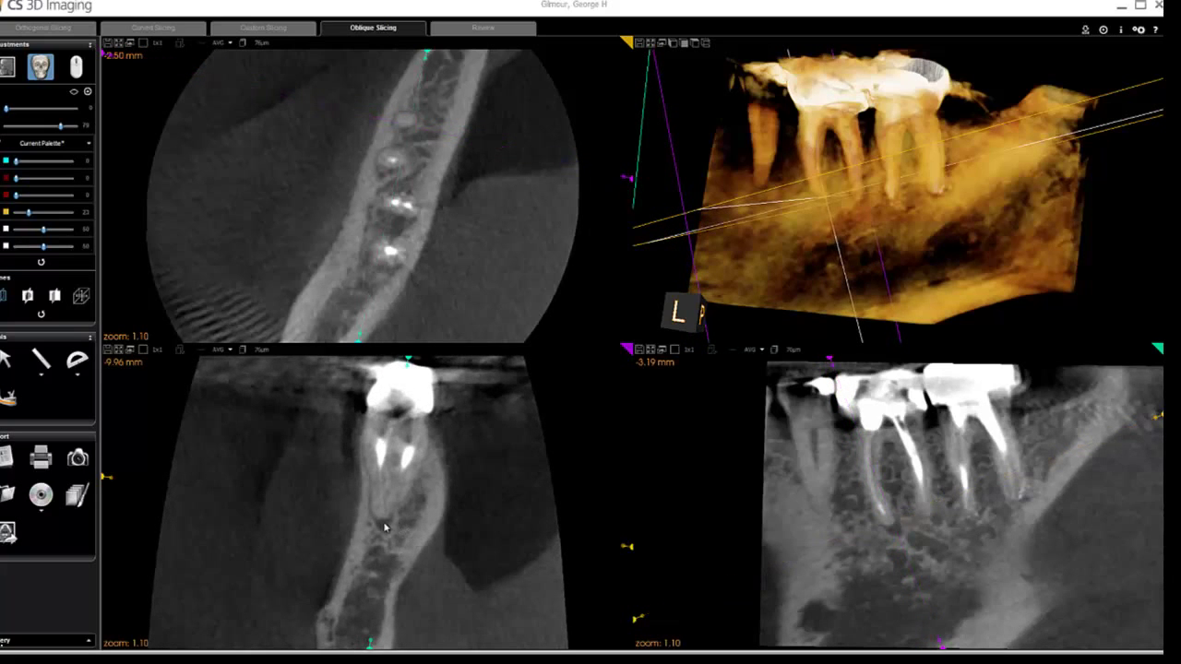
scroll(902, 559, "up", 5)
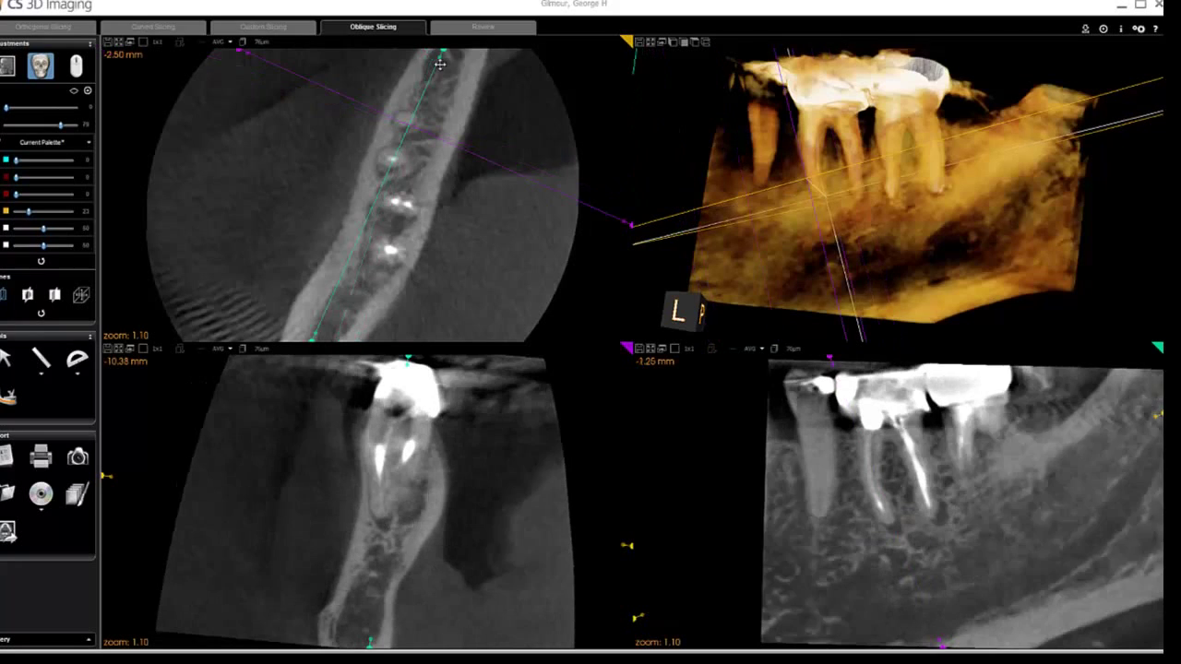
left_click_drag(431, 56, 628, 166)
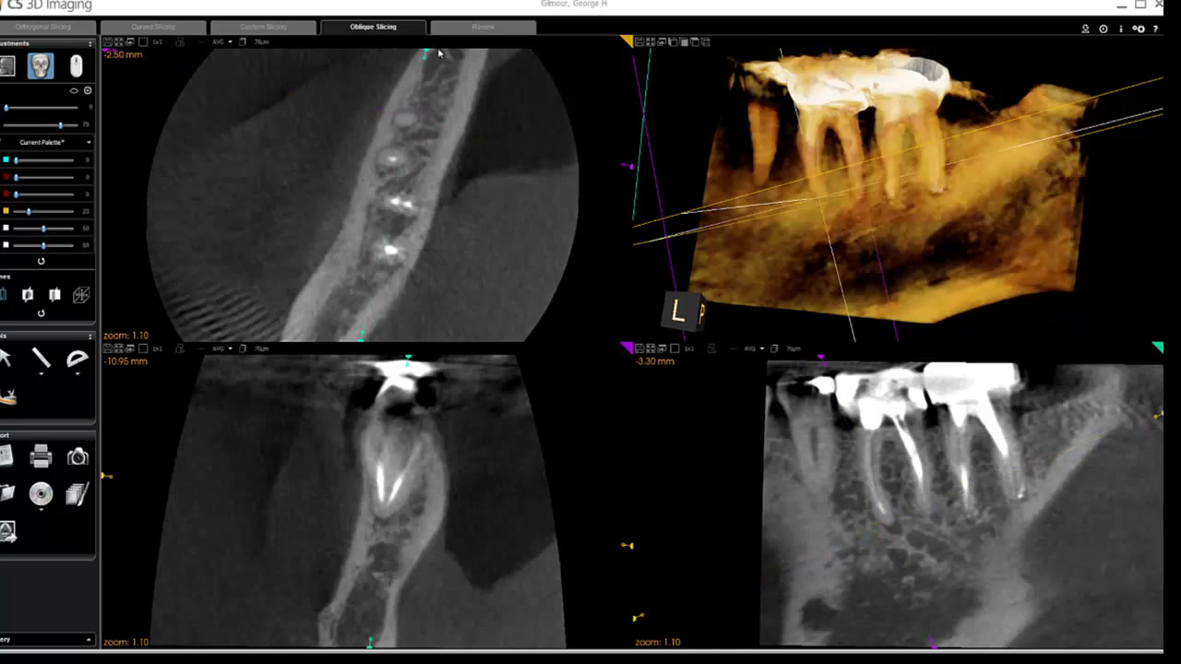
scroll(653, 195, "up", 2)
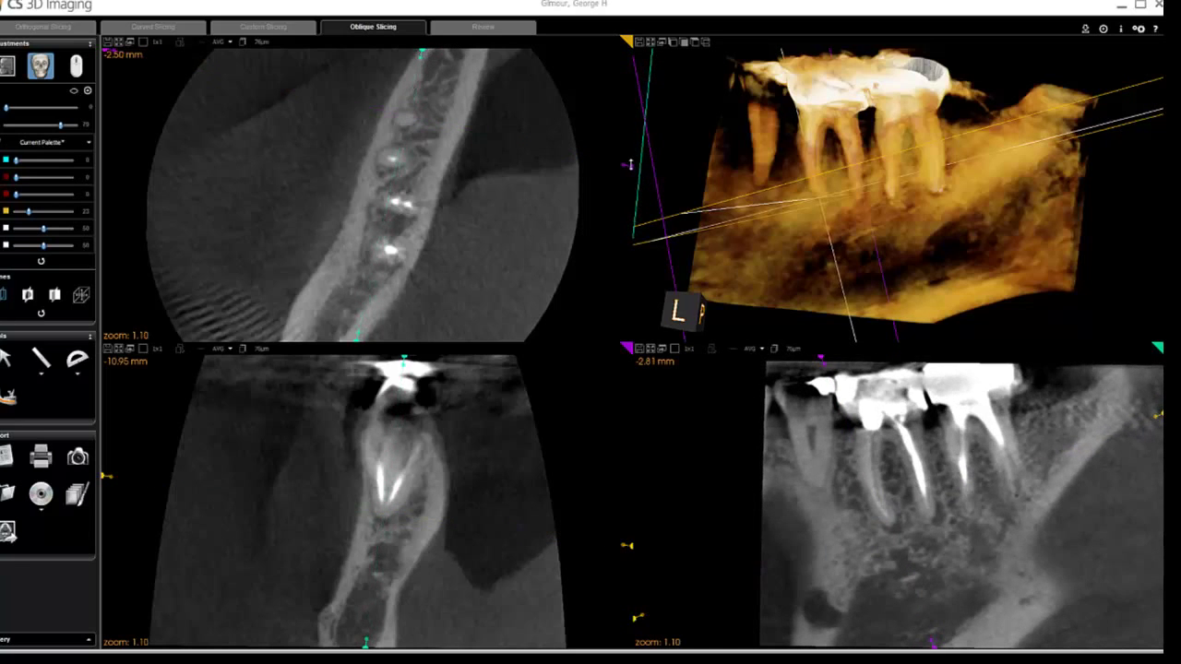
left_click_drag(631, 164, 661, 217)
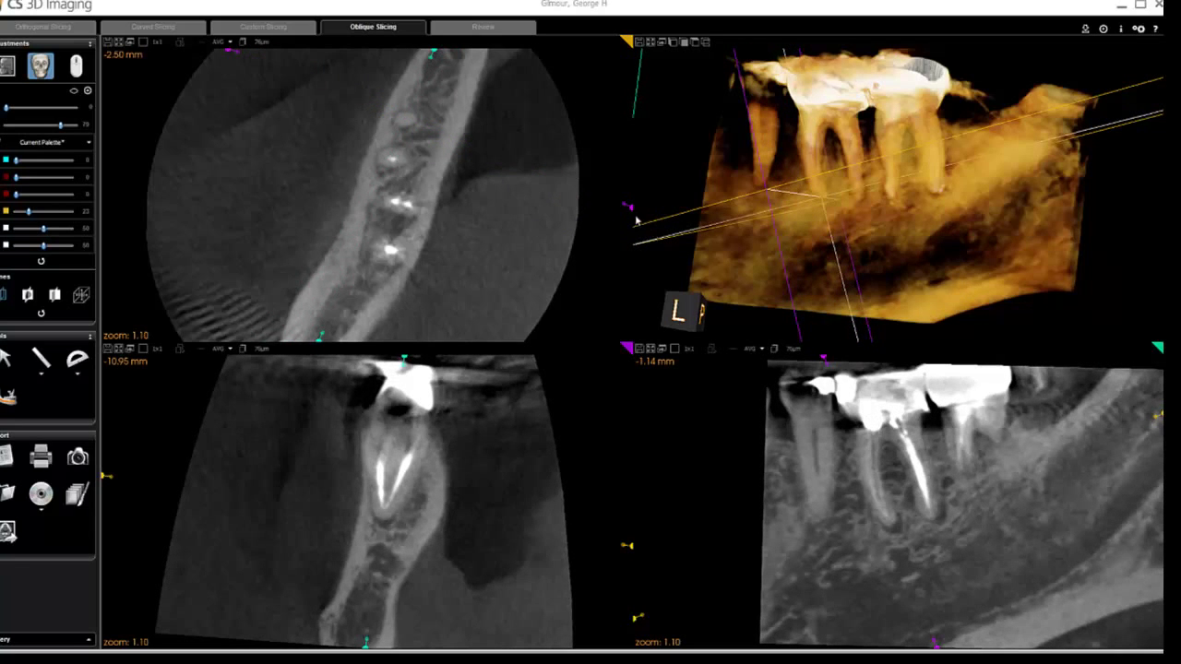
Align the purple slice plane with one root canal (cross-section -4.99 mm) and lower the axial slice to -8.75 mm
left_click_drag(630, 208, 619, 251)
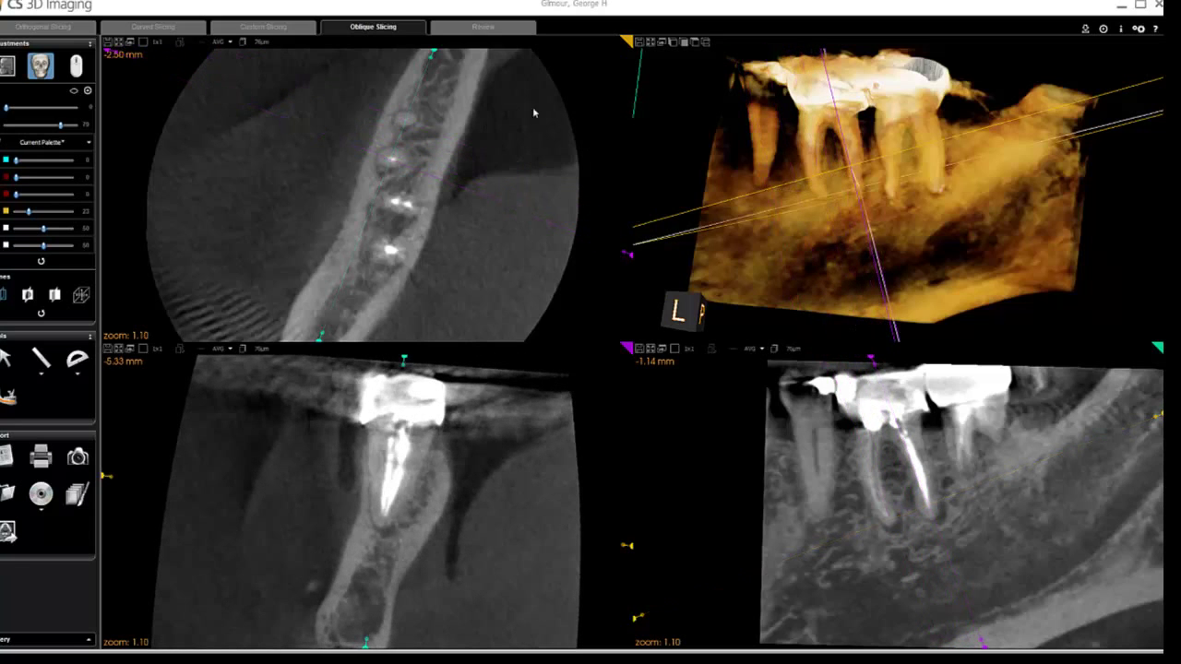
left_click_drag(436, 53, 434, 55)
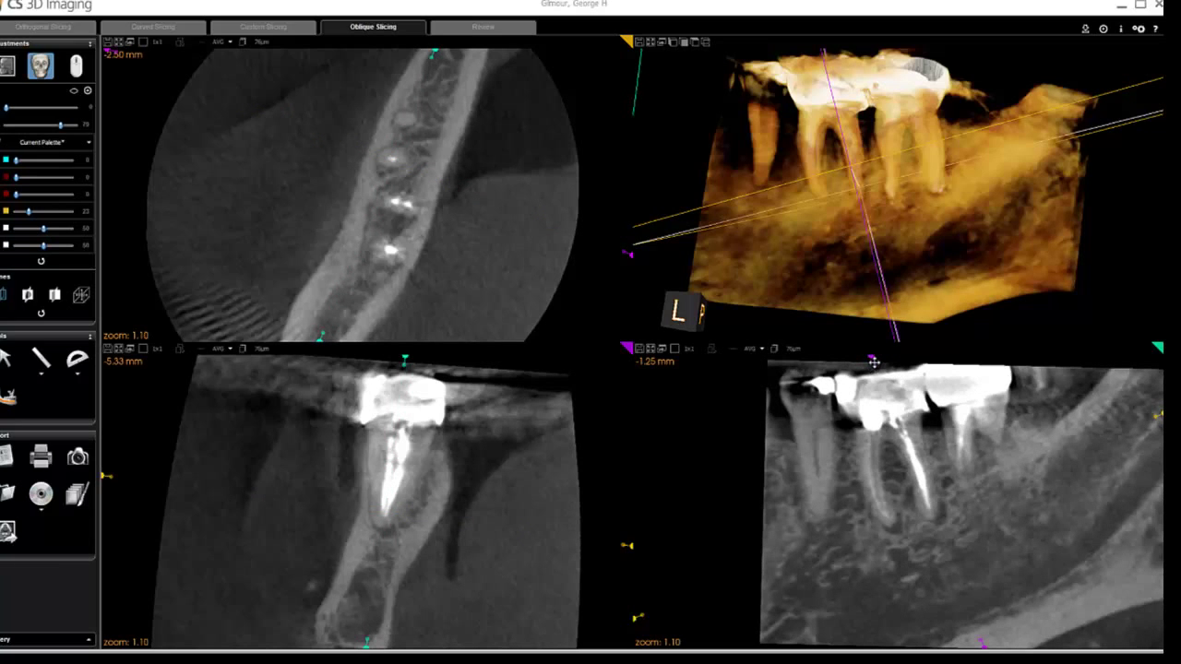
left_click_drag(873, 362, 884, 363)
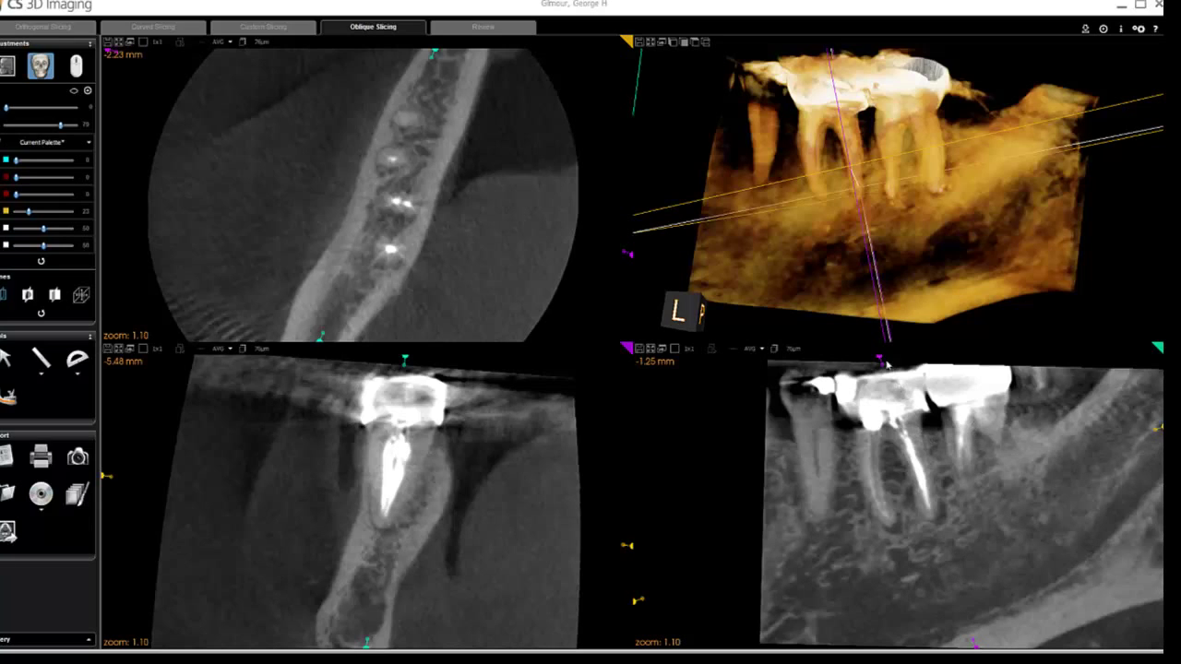
left_click_drag(881, 357, 884, 358)
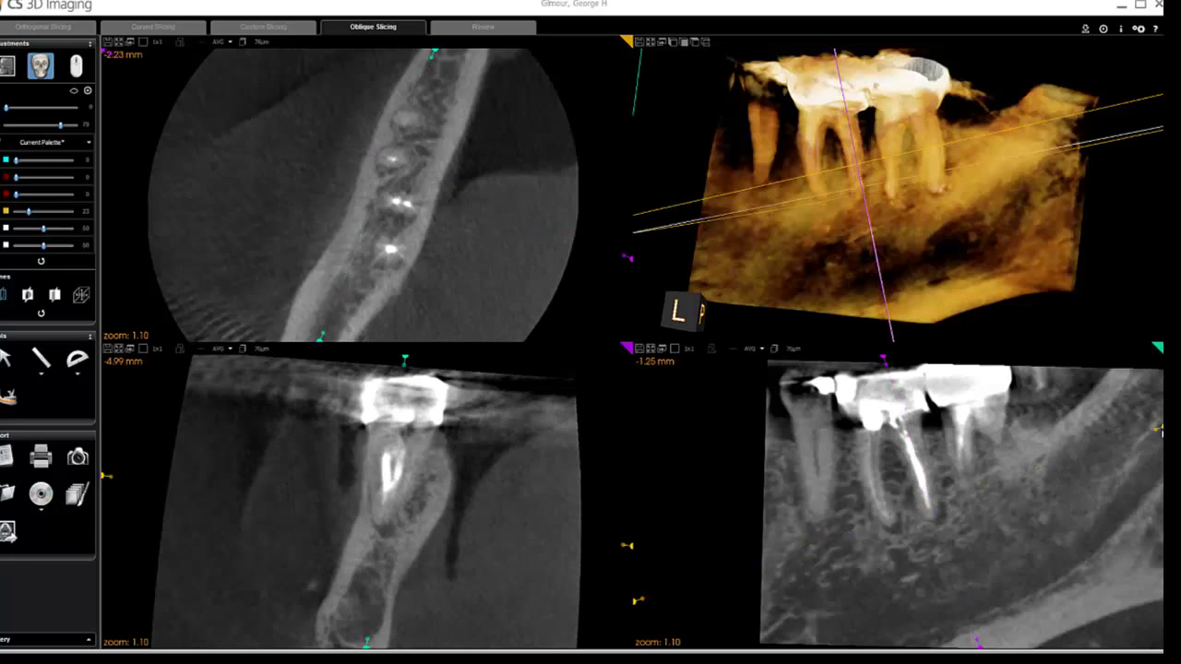
left_click_drag(1161, 427, 1143, 445)
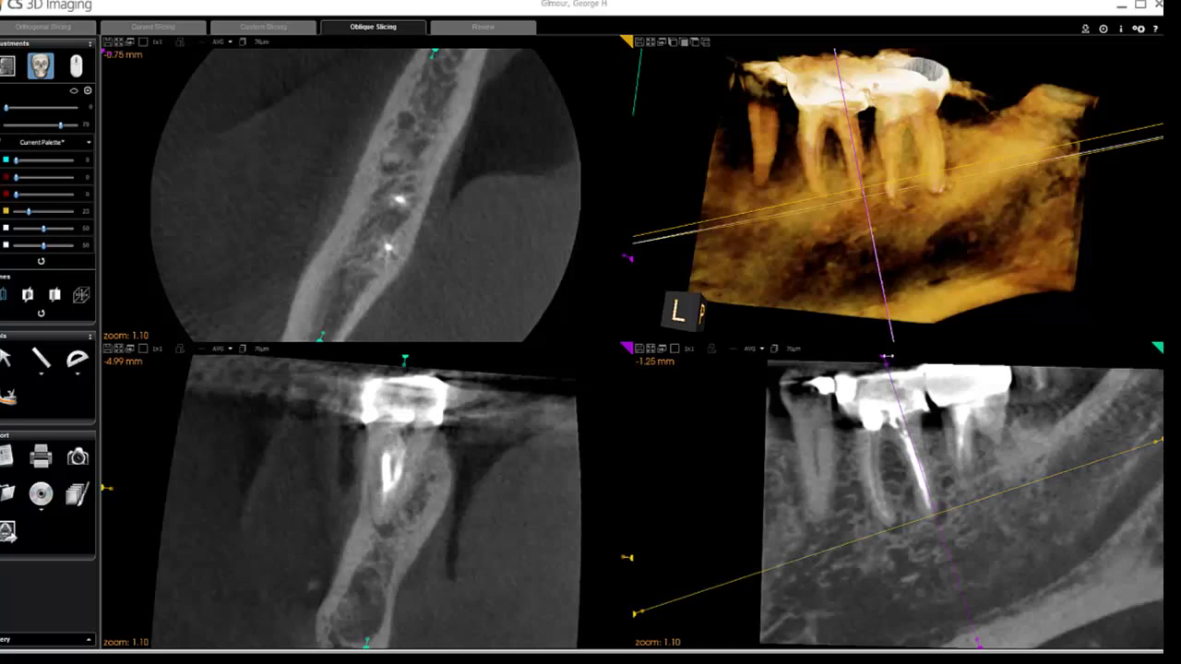
Rotate the yellow axial line's end handle along the root, raising axial to -1.82 mm, cross-section -5.35 mm
left_click_drag(882, 357, 884, 360)
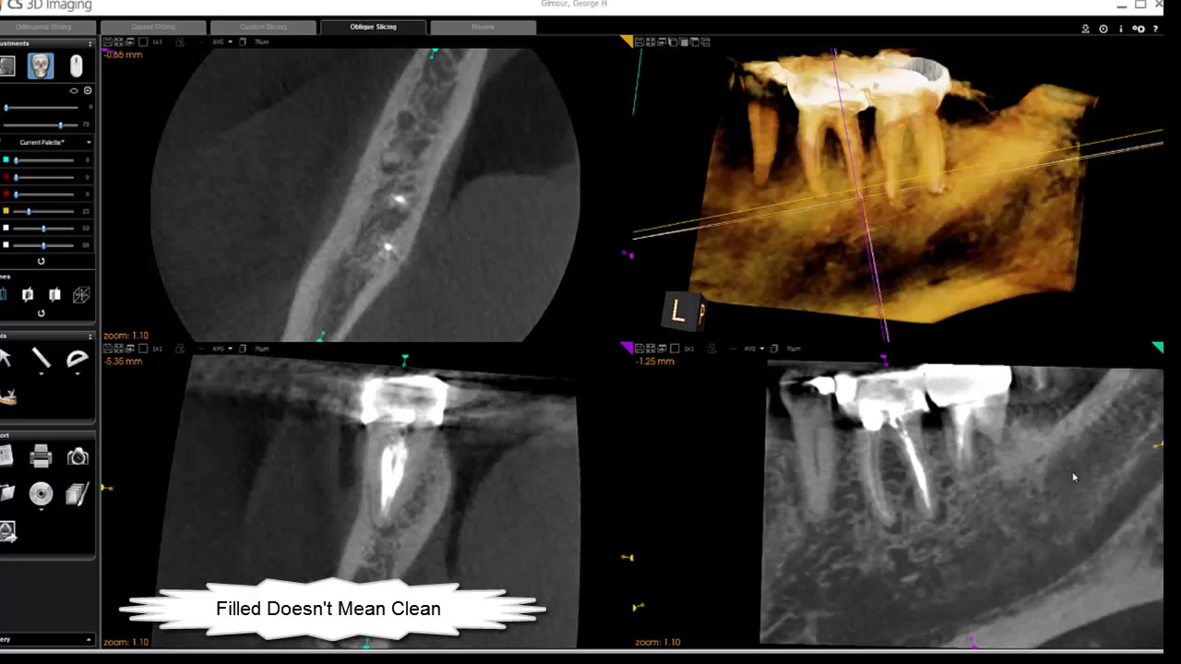
left_click_drag(1158, 445, 1113, 450)
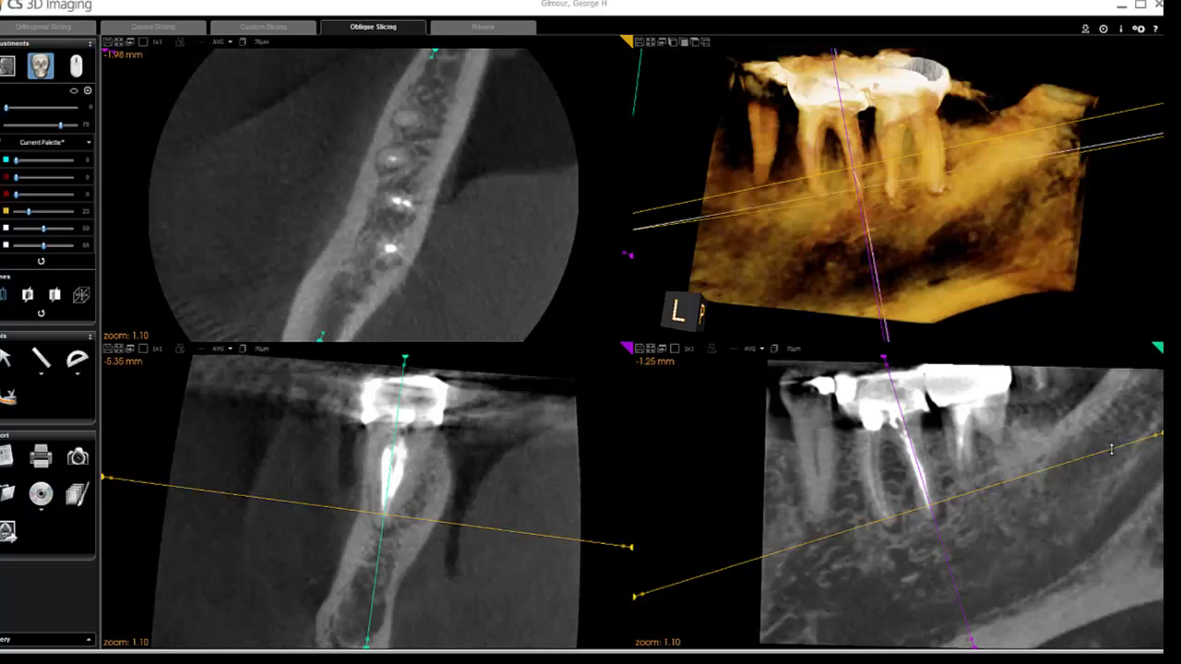
left_click_drag(1112, 449, 1114, 451)
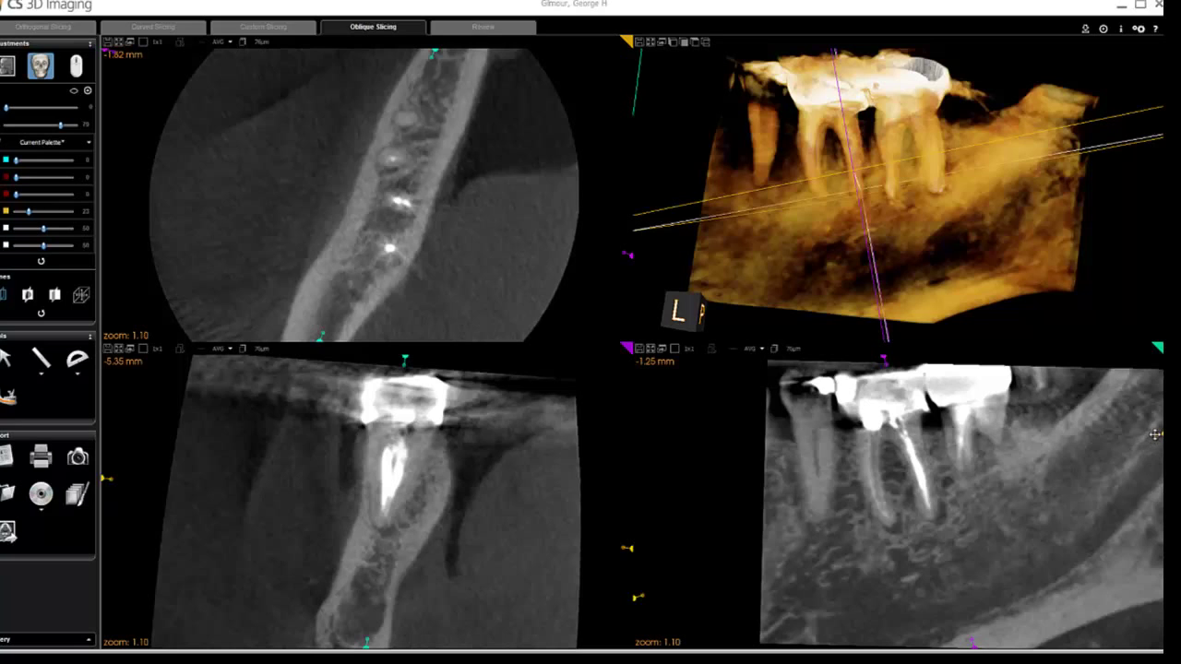
left_click_drag(1155, 435, 1158, 456)
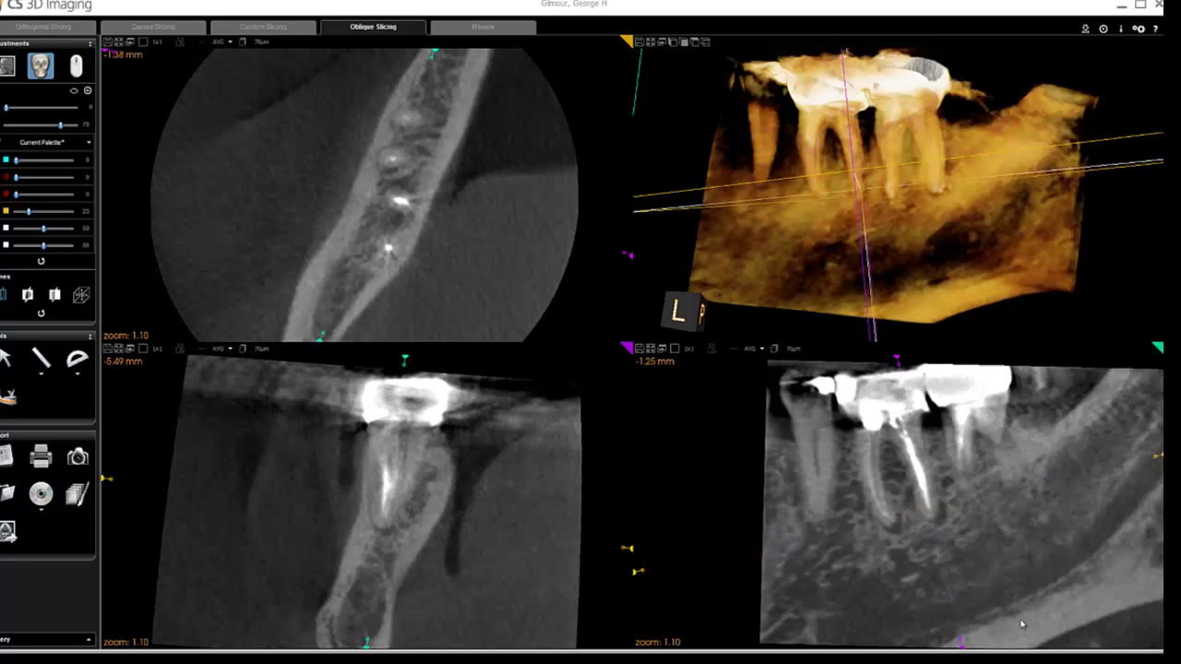